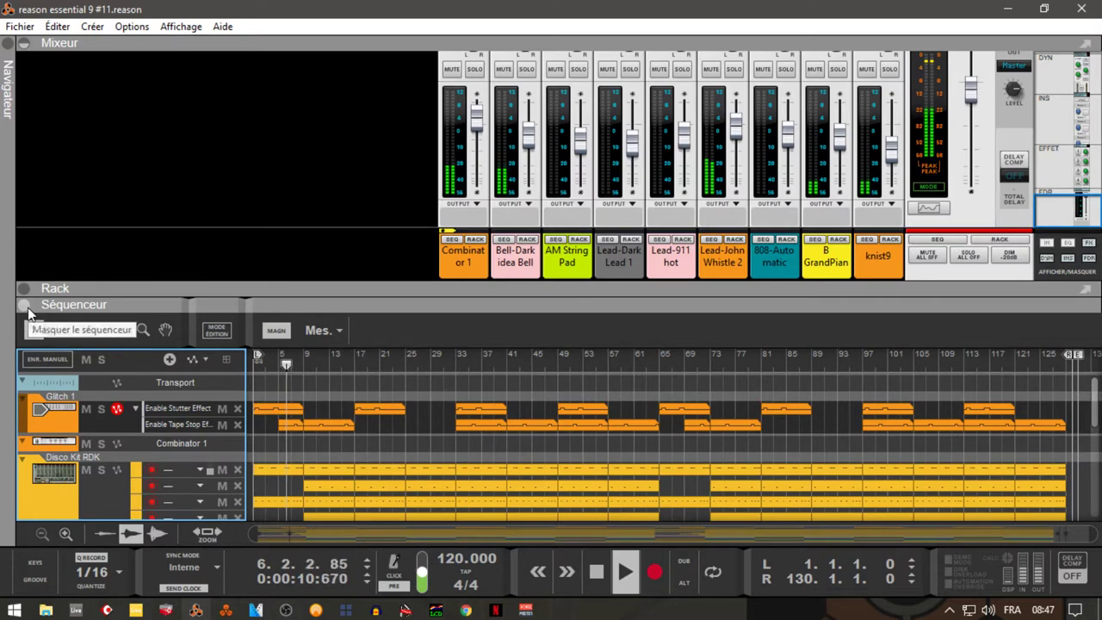
# - Replace the sequencer with the rack below the mixer and bring the rack's Master Section into view
pyautogui.click(28, 310)
pyautogui.click(28, 524)
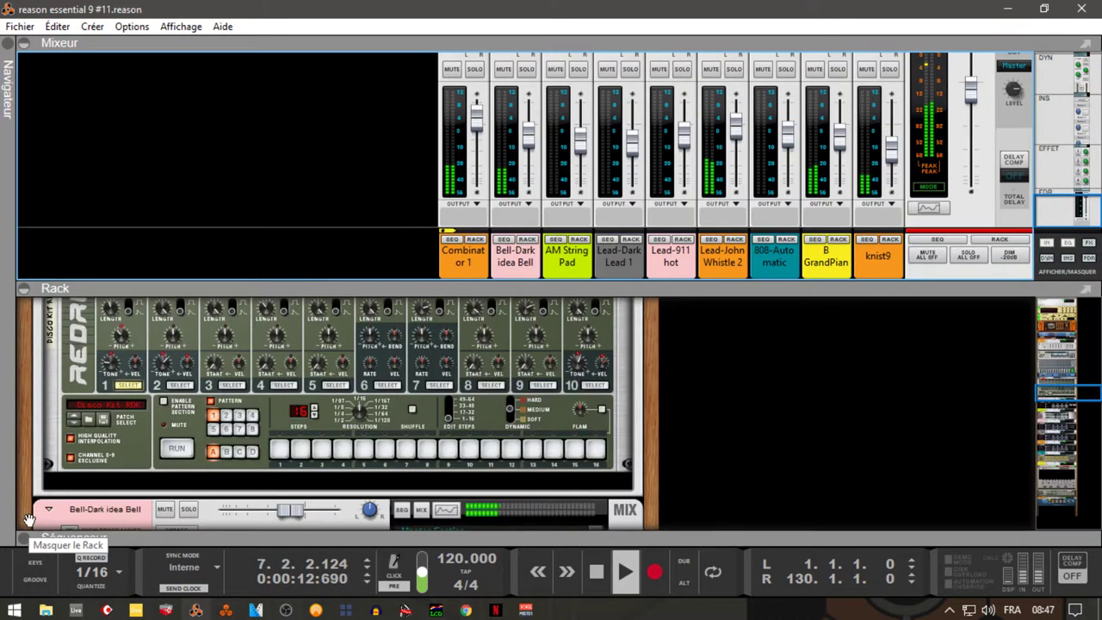
pyautogui.click(475, 240)
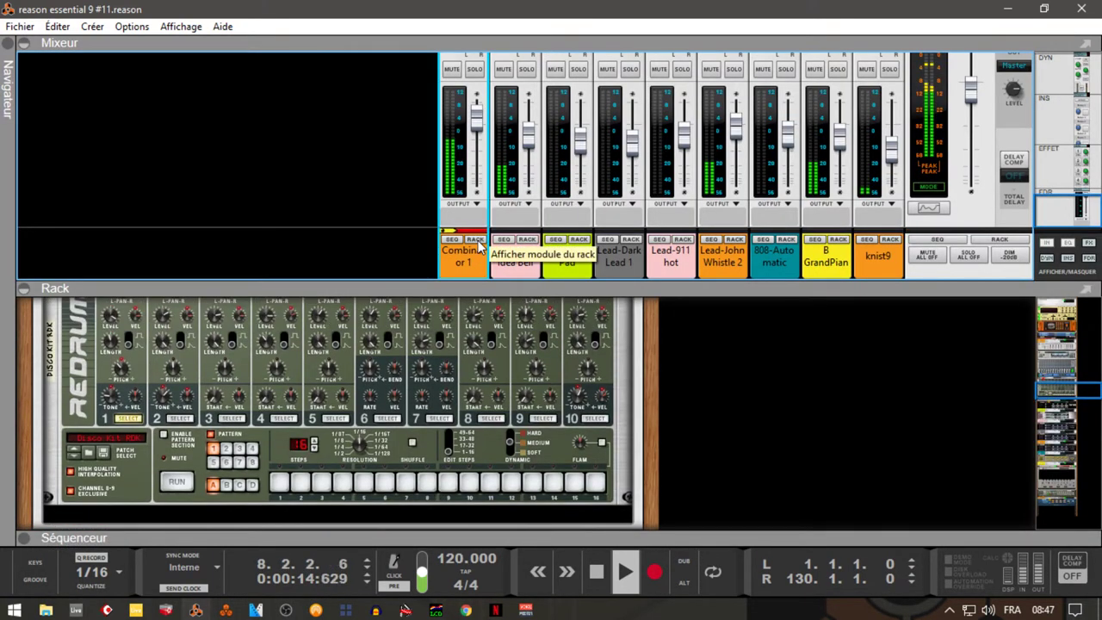
pyautogui.moveTo(1088, 387); pyautogui.dragTo(1052, 303)
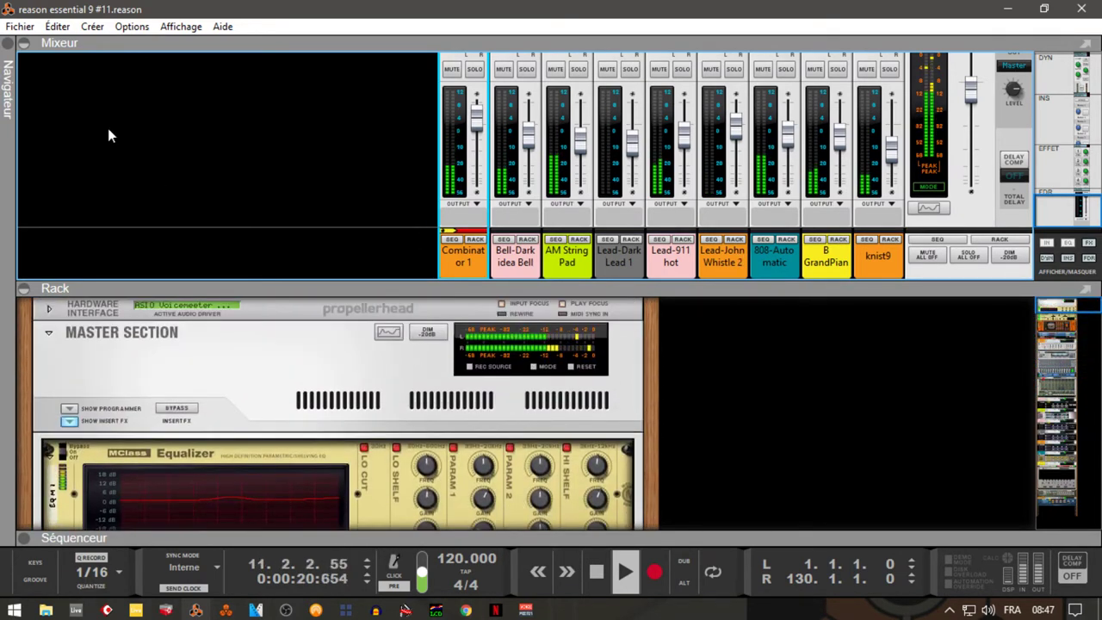
# - Show the rack without the mixer and examine its devices from the Master Section down to the Dr. OctoRex
pyautogui.click(23, 42)
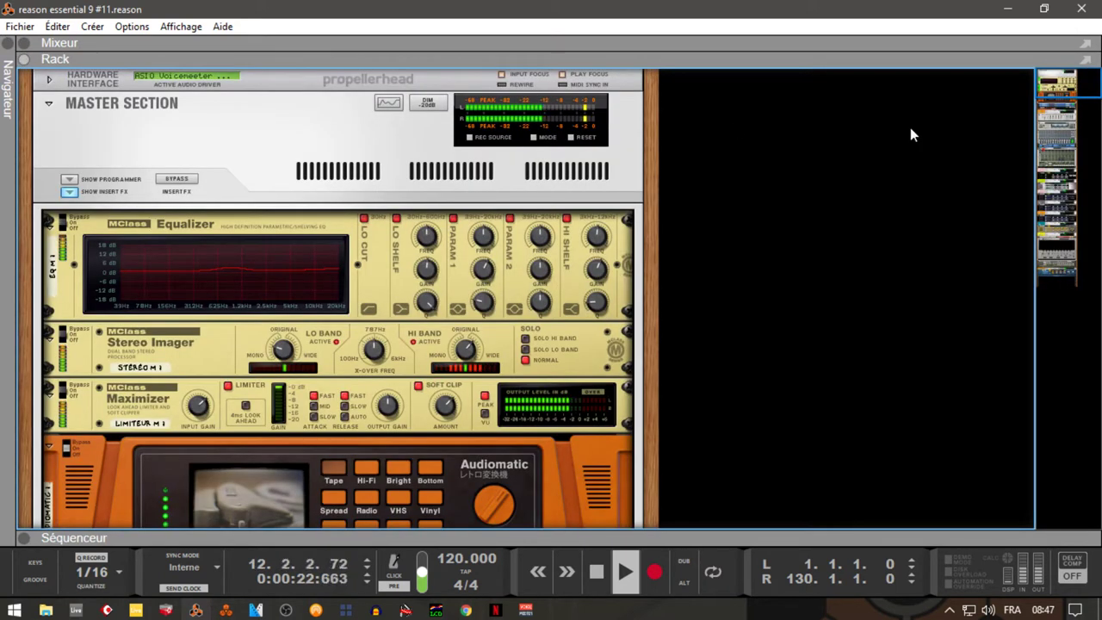
pyautogui.moveTo(1045, 83); pyautogui.dragTo(1081, 112)
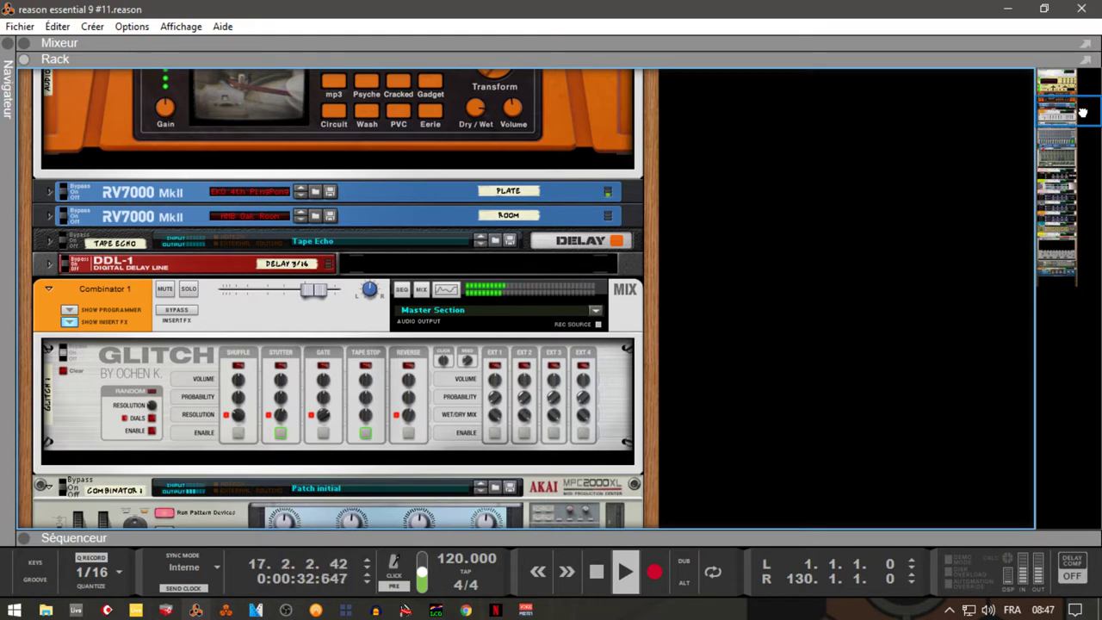
pyautogui.moveTo(1082, 112); pyautogui.dragTo(1098, 264)
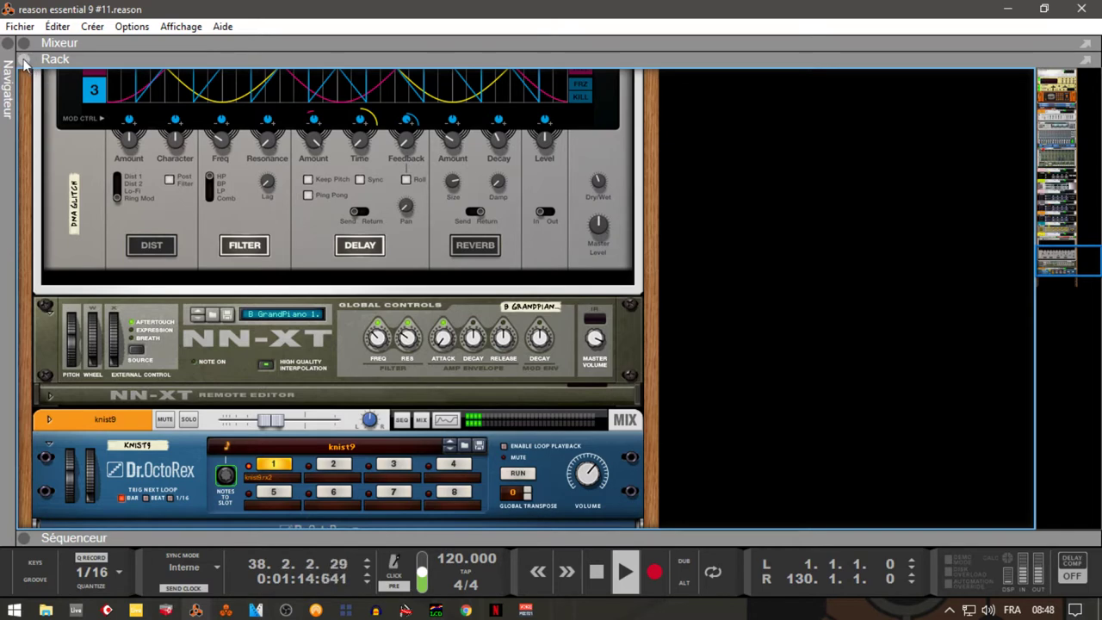
# - Show only the mixer and hide its send effects, dynamics and inserts sections so the channel faders are left
pyautogui.click(43, 76)
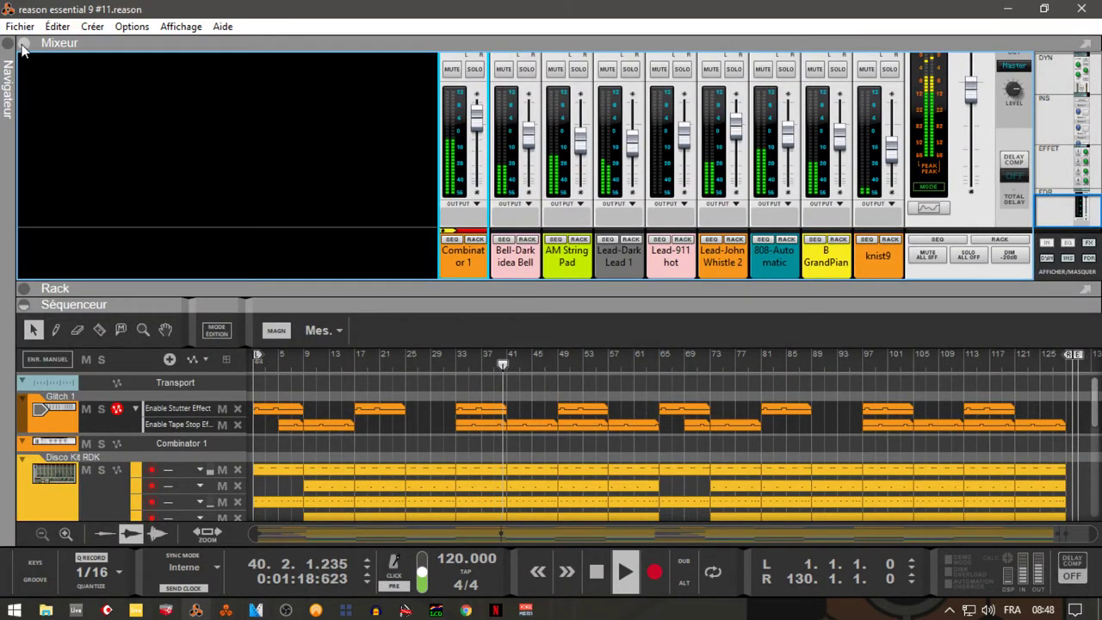
pyautogui.click(28, 308)
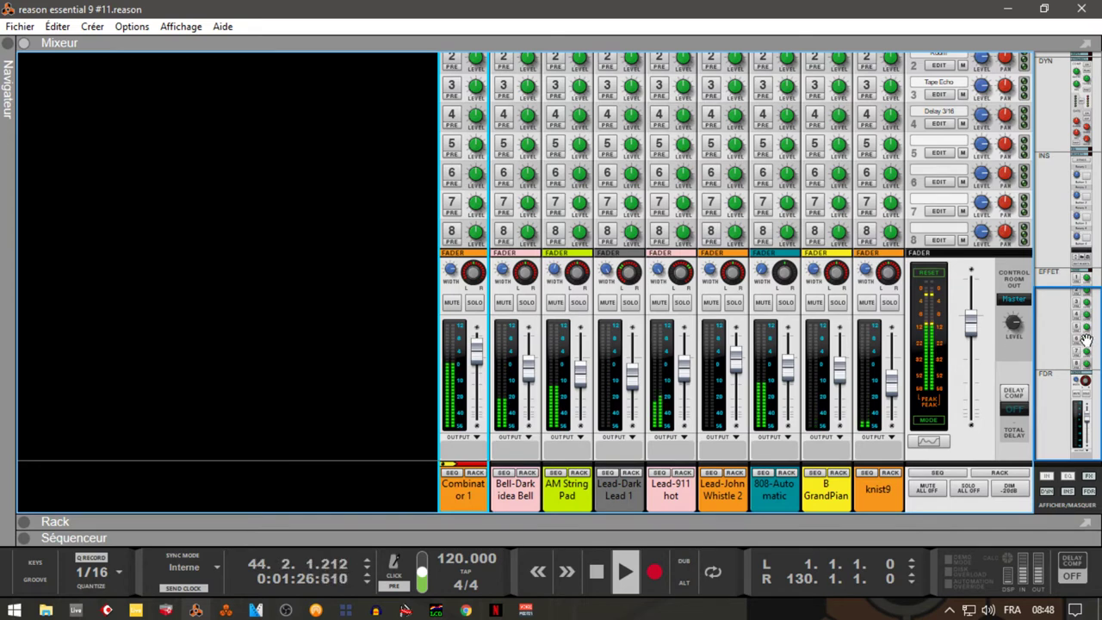
pyautogui.click(1087, 477)
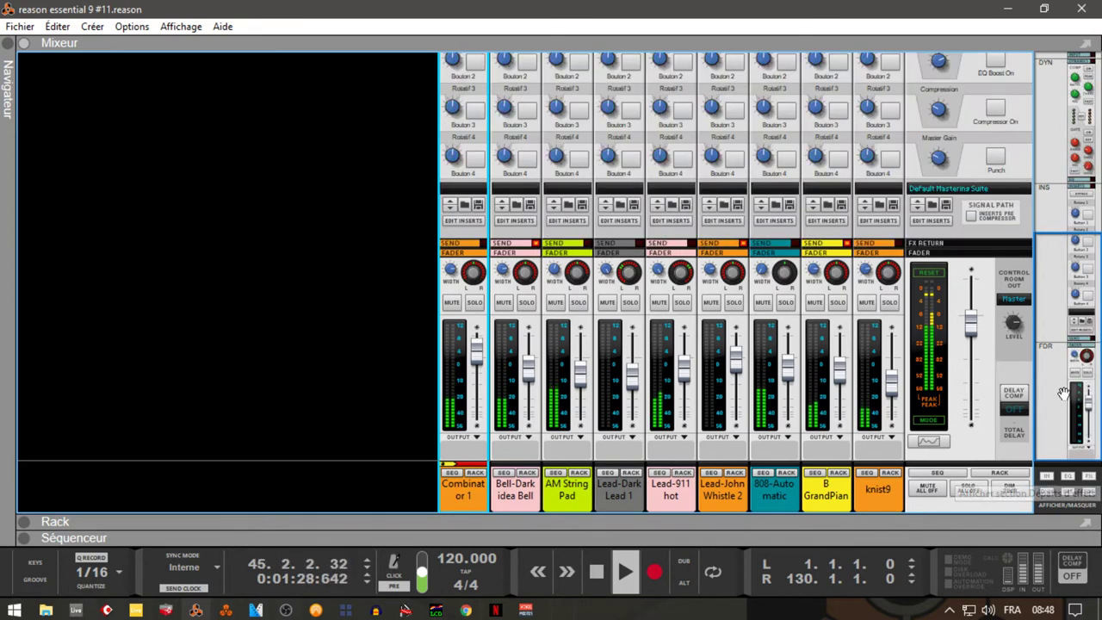
pyautogui.moveTo(1062, 392)
pyautogui.mouseDown()
pyautogui.moveTo(1058, 354)
pyautogui.moveTo(1063, 403)
pyautogui.mouseUp()
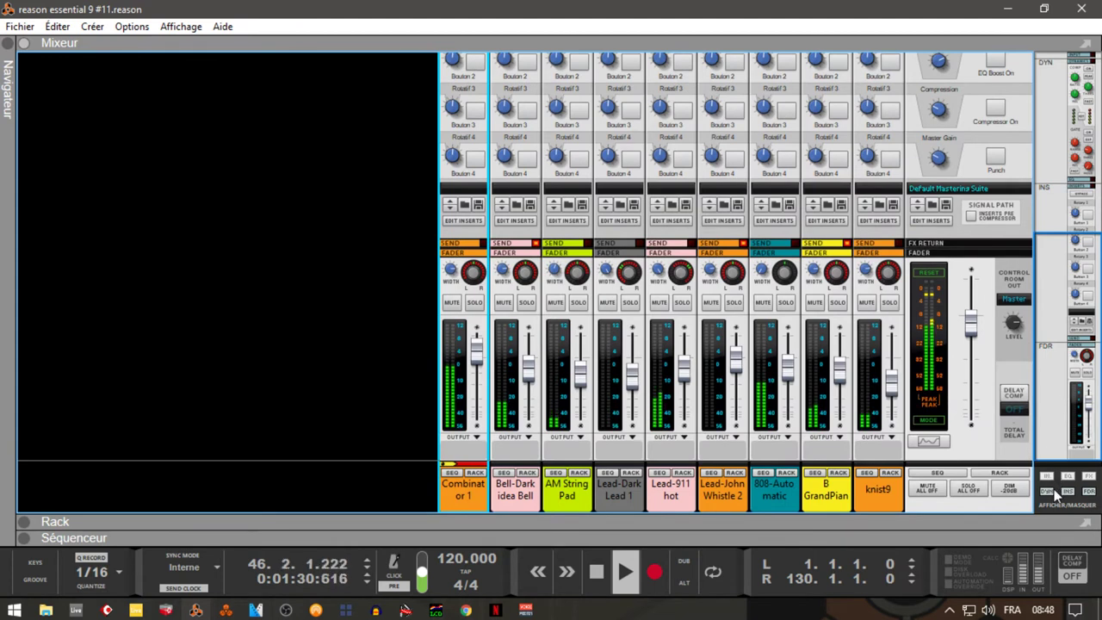
pyautogui.click(1052, 493)
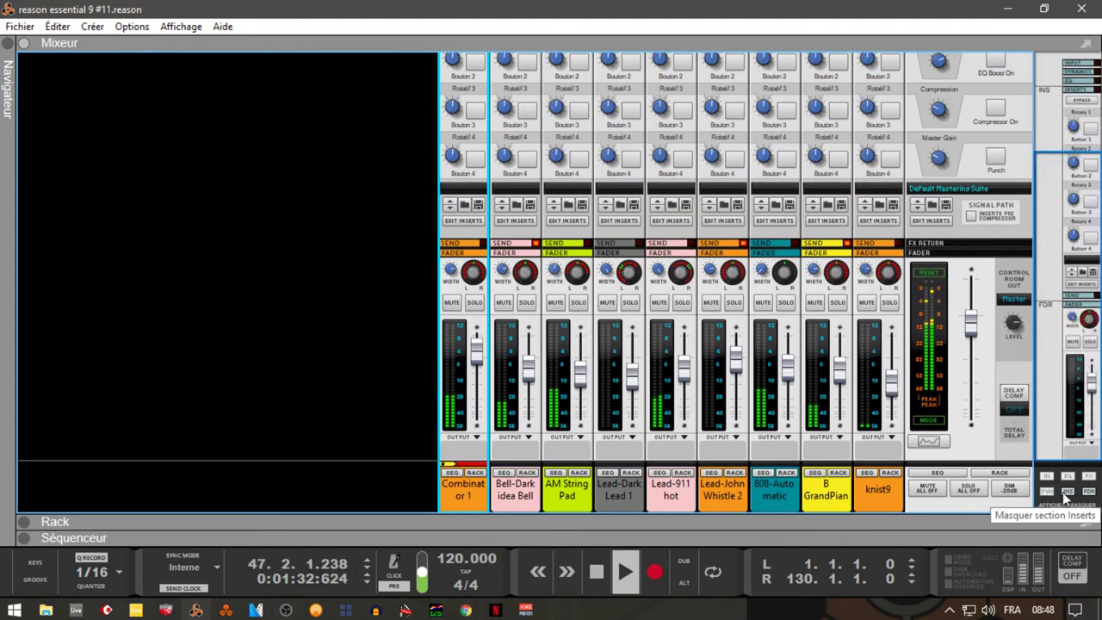
pyautogui.click(1068, 495)
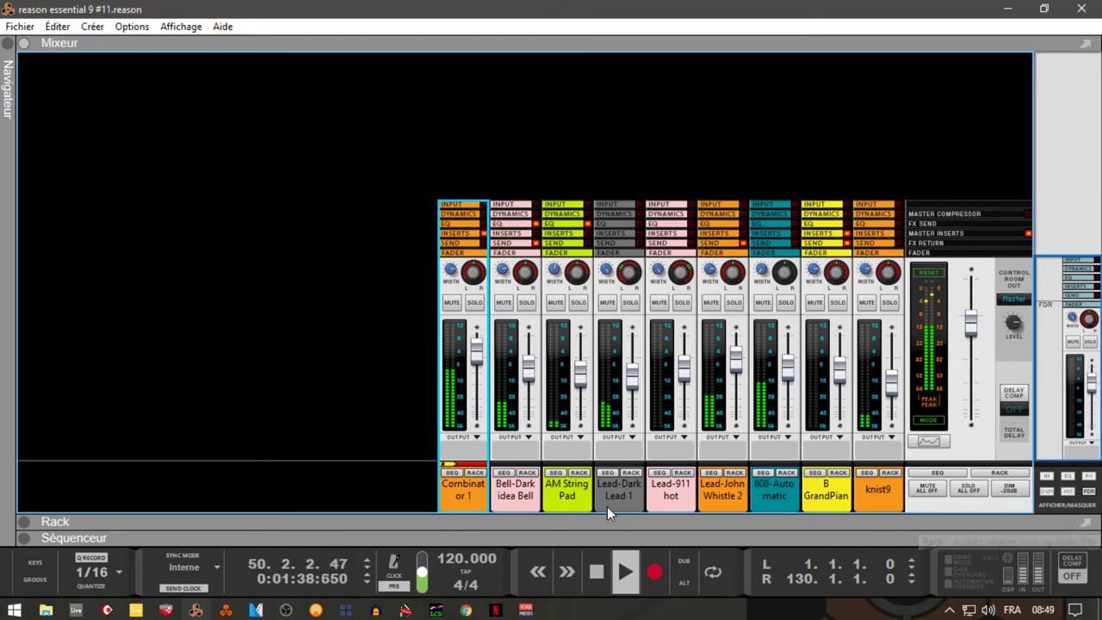
# - View the full arrangement in the expanded sequencer, and switch the layout back to the mixer and rack together
pyautogui.click(24, 538)
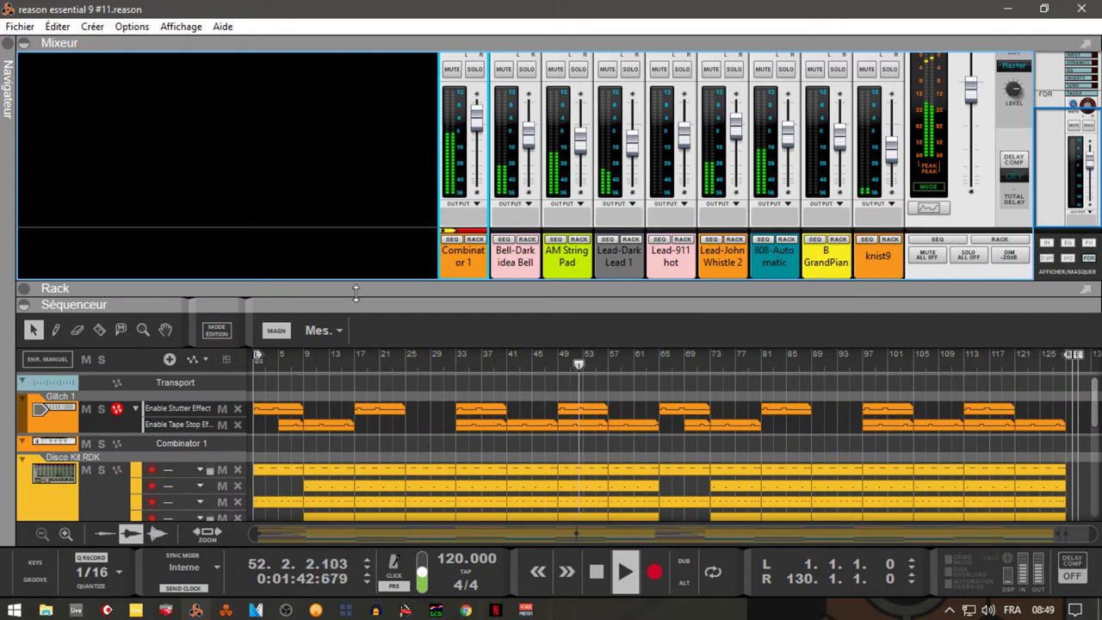
pyautogui.click(32, 44)
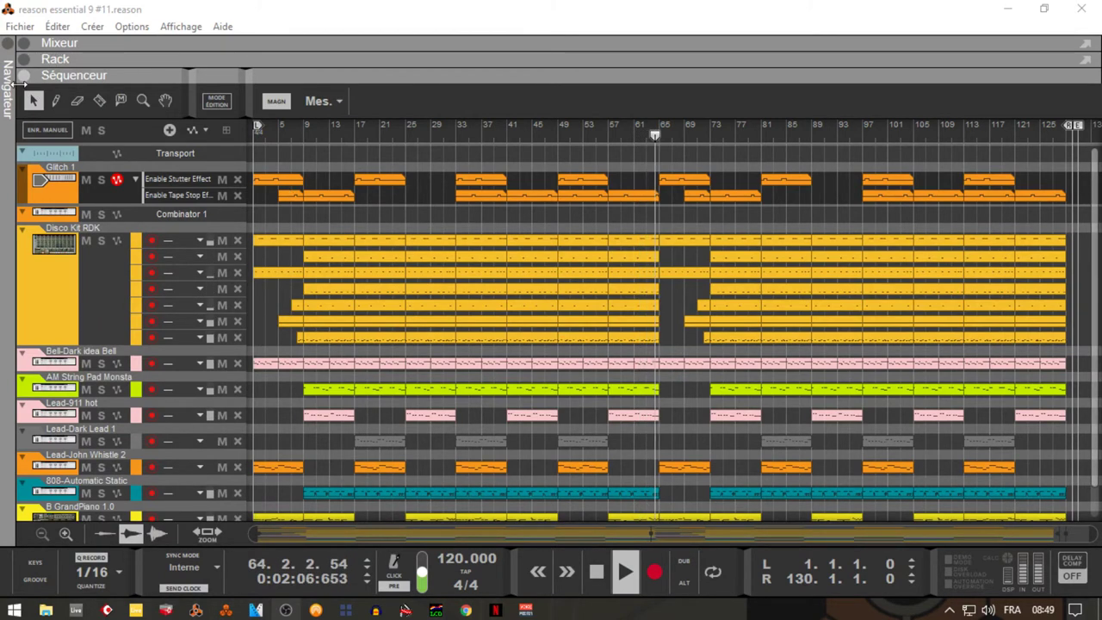
pyautogui.click(26, 76)
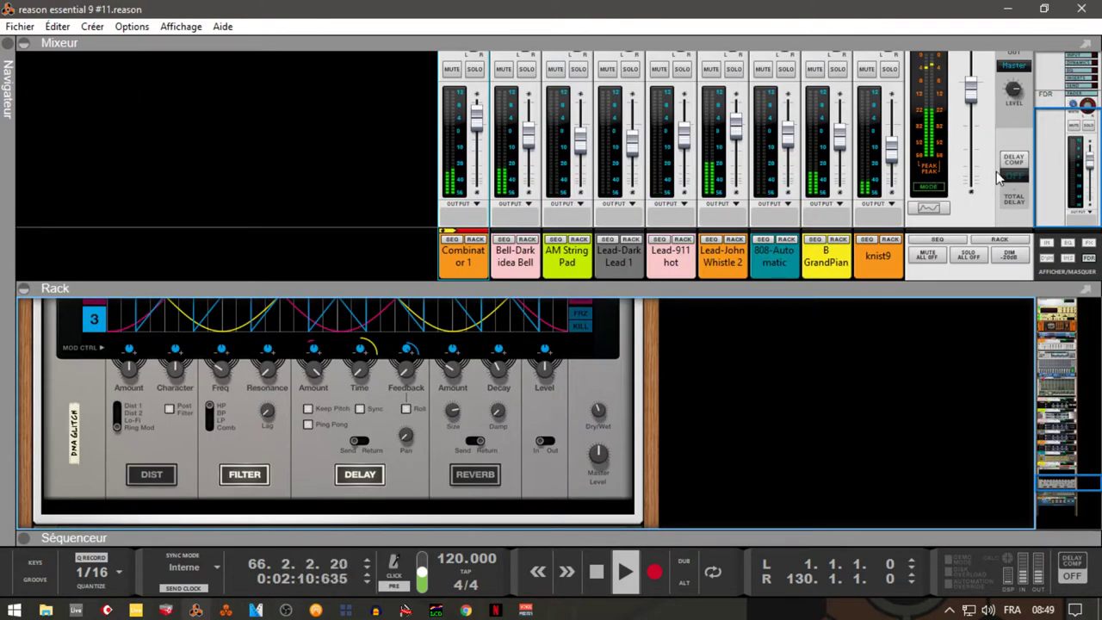
# - Locate Combinator 1 in the rack from its mixer channel and hide its internal devices
pyautogui.click(474, 241)
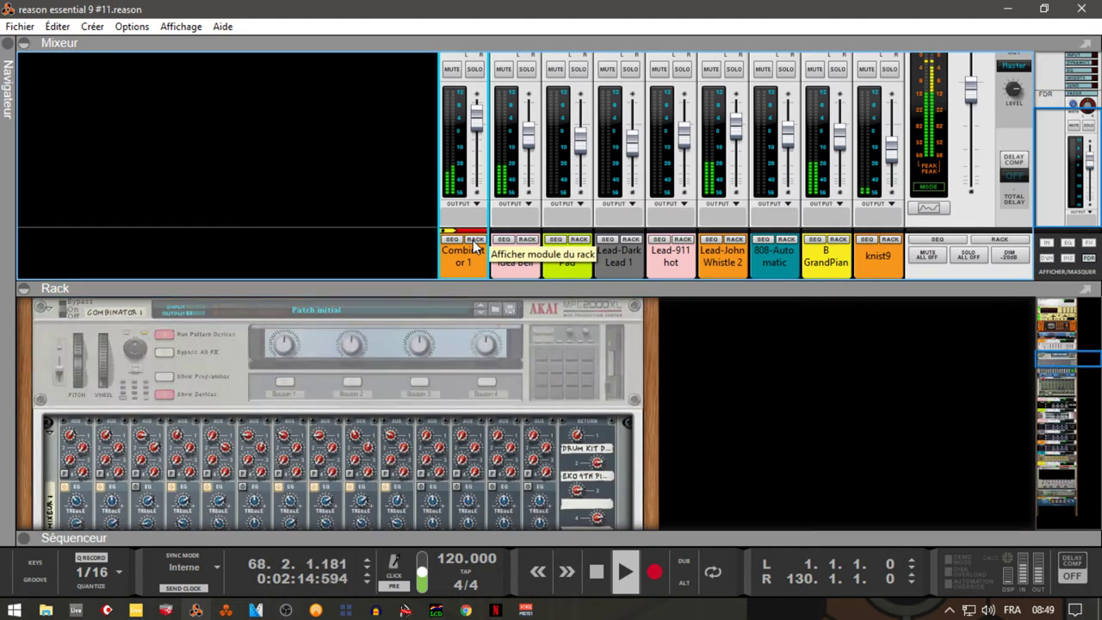
pyautogui.click(166, 393)
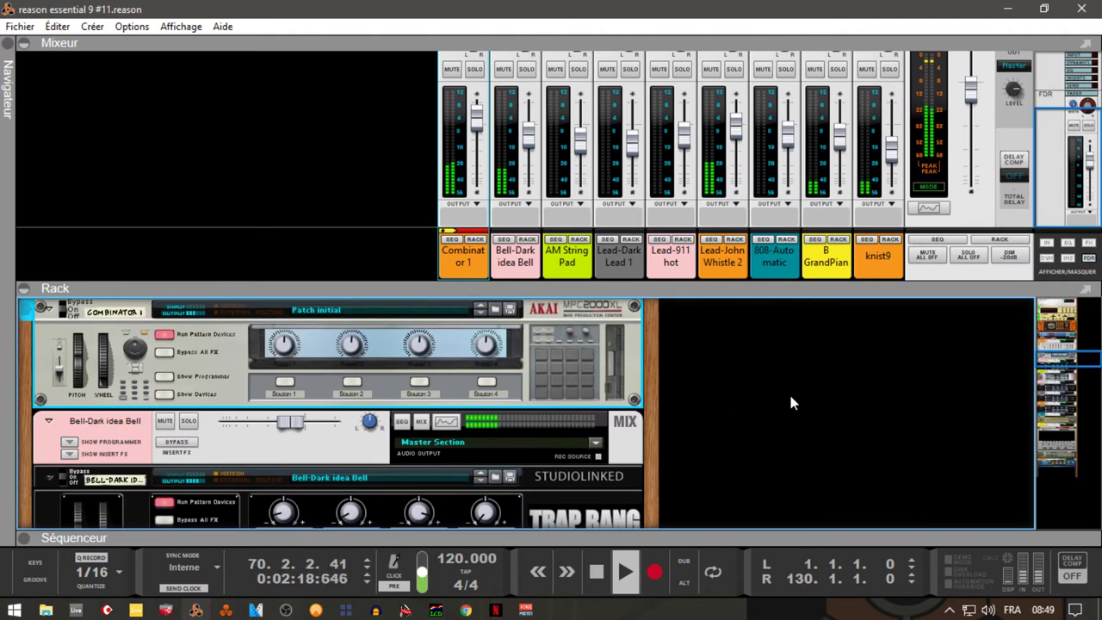
# - Examine the rack devices of the mixer channels one by one, from Bell-Dark idea Bell through B GrandPiano to the knist9 Dr. OctoRex
pyautogui.moveTo(1052, 361)
pyautogui.mouseDown()
pyautogui.moveTo(1041, 342)
pyautogui.moveTo(1068, 376)
pyautogui.mouseUp()
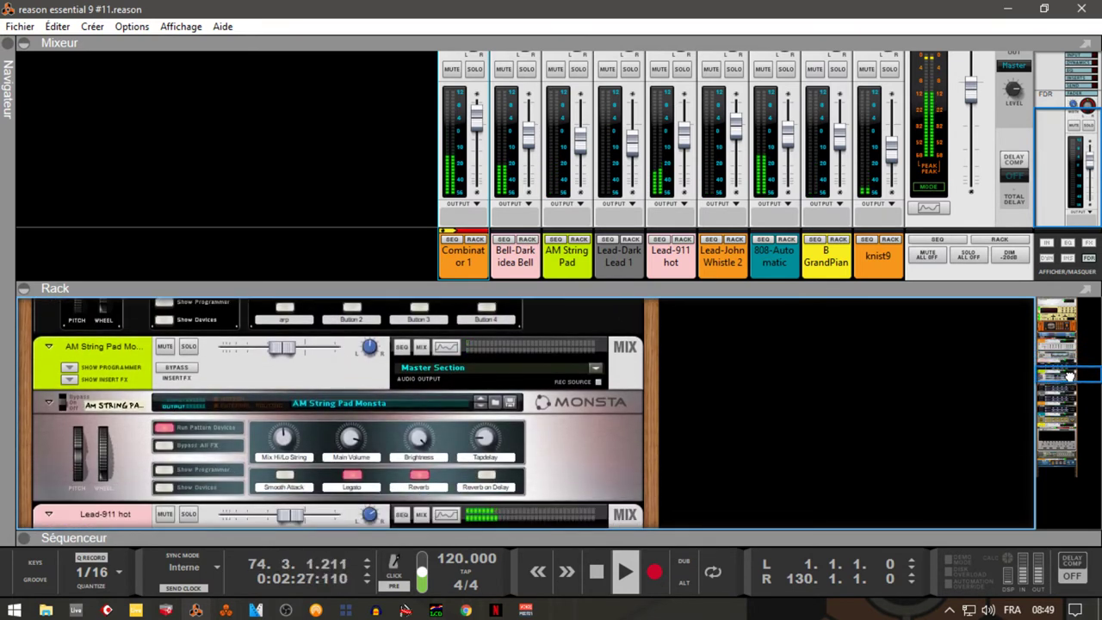
pyautogui.click(532, 240)
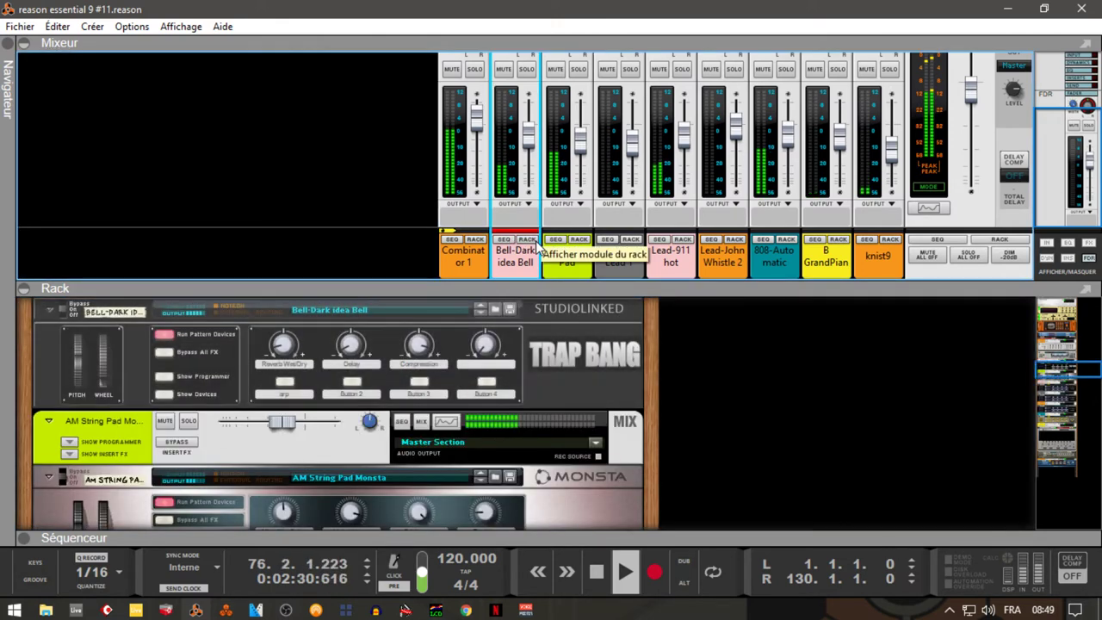
pyautogui.click(579, 241)
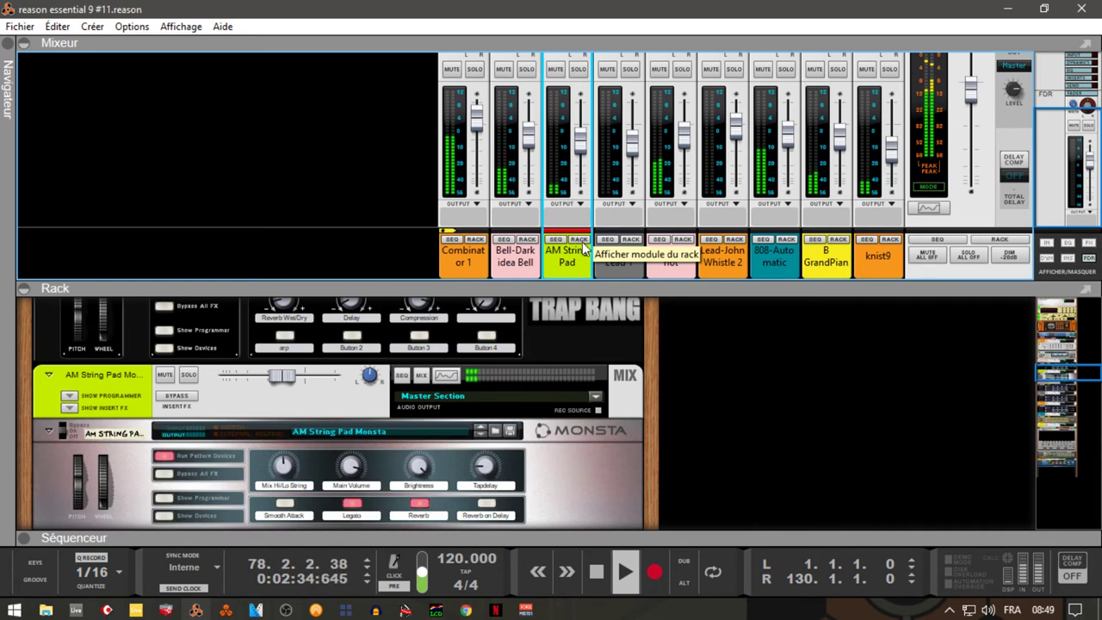
pyautogui.click(632, 240)
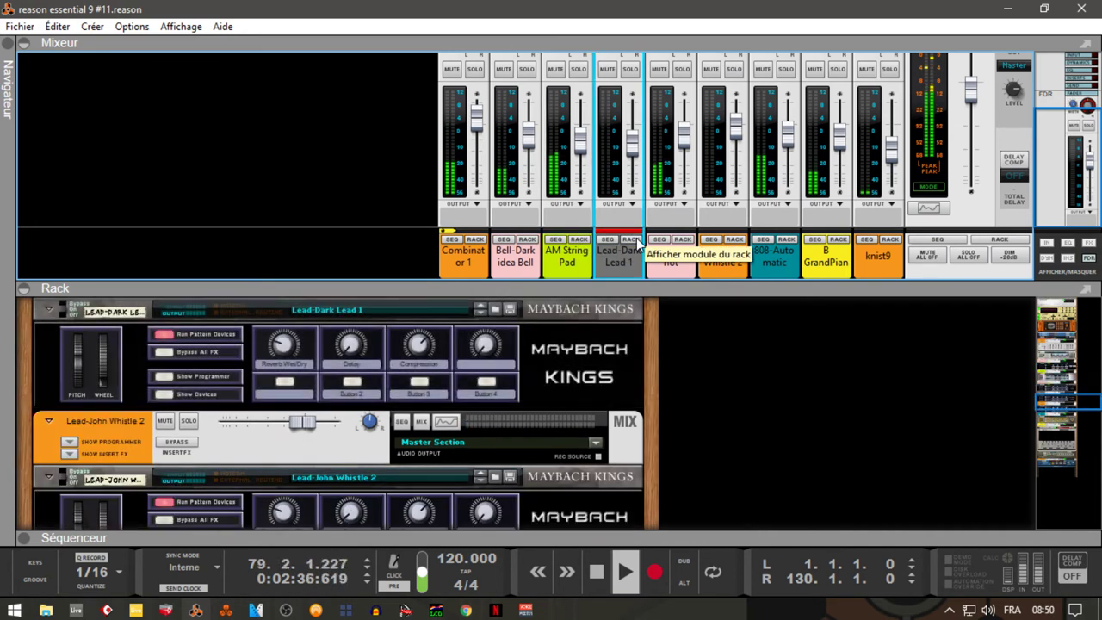
pyautogui.click(683, 240)
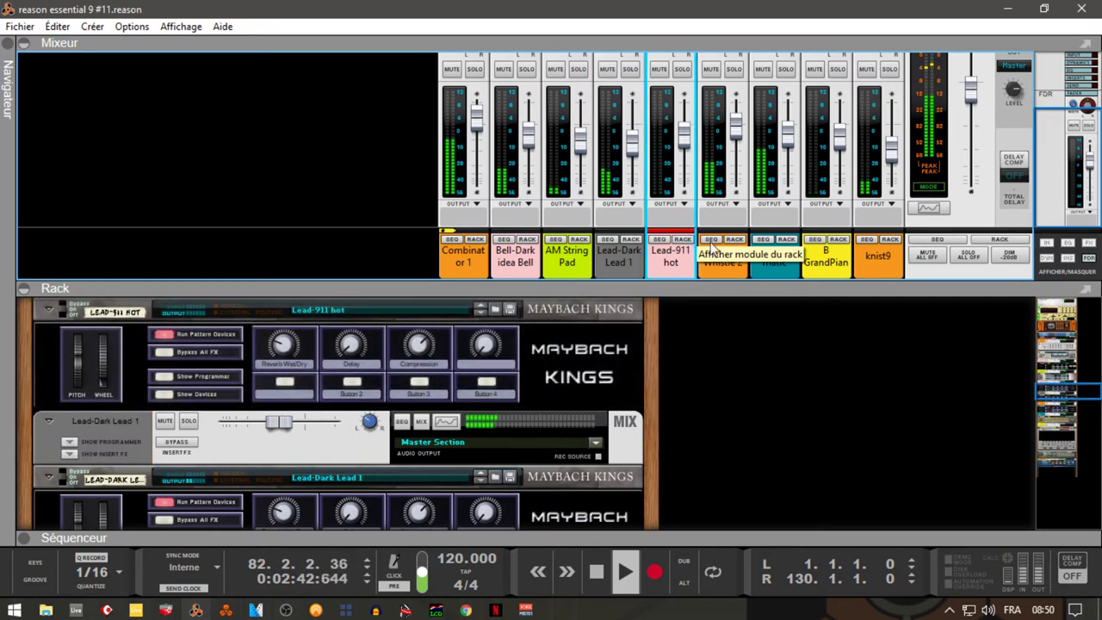
pyautogui.click(735, 240)
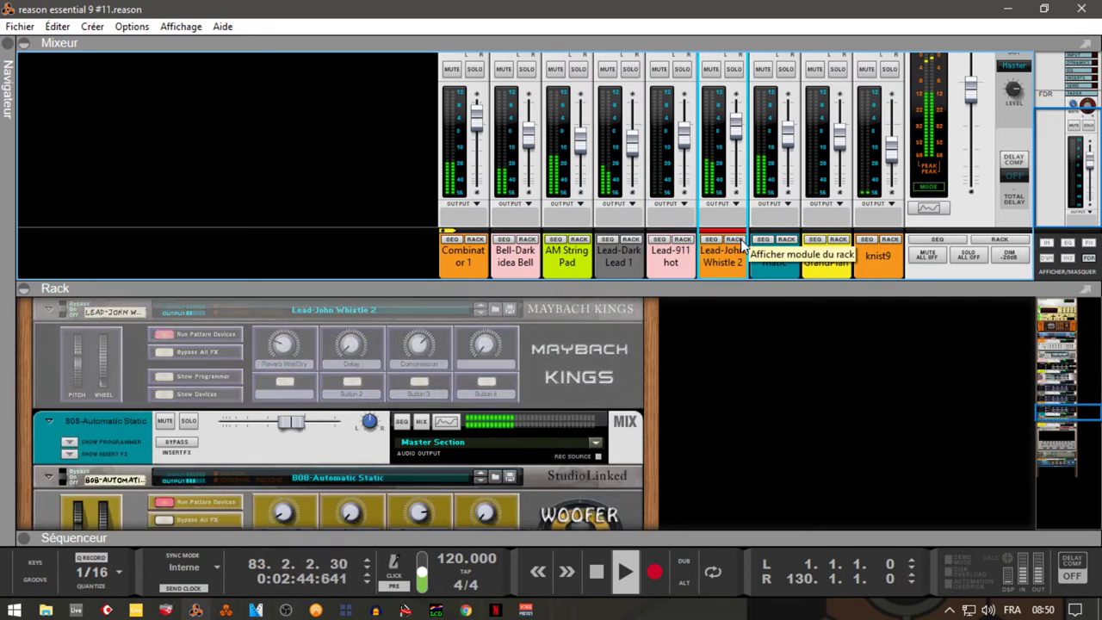
pyautogui.click(787, 240)
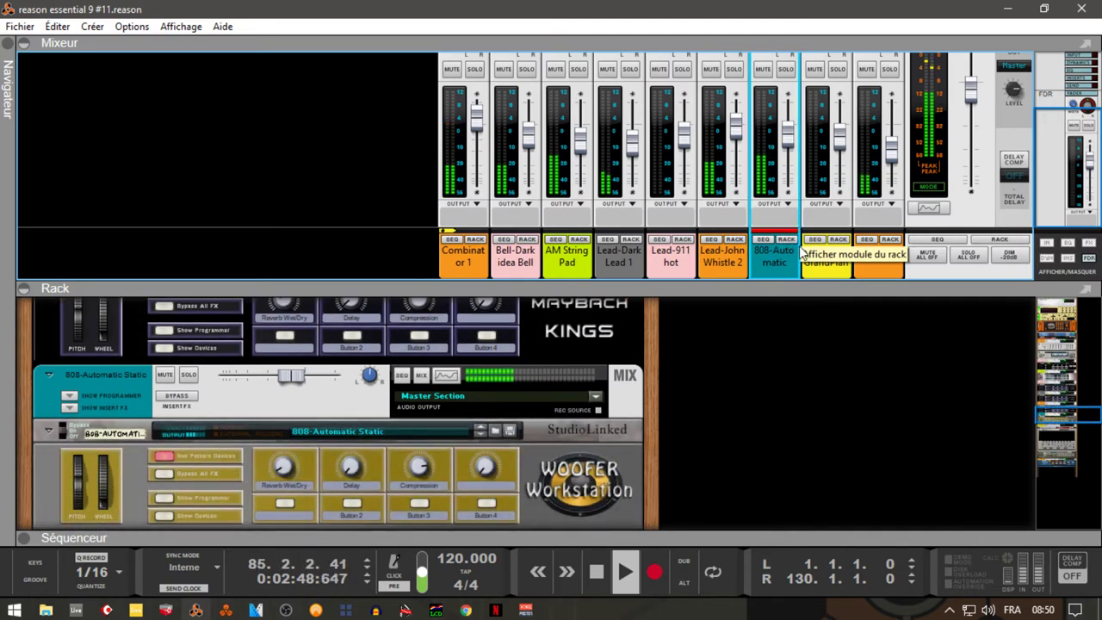
pyautogui.click(845, 240)
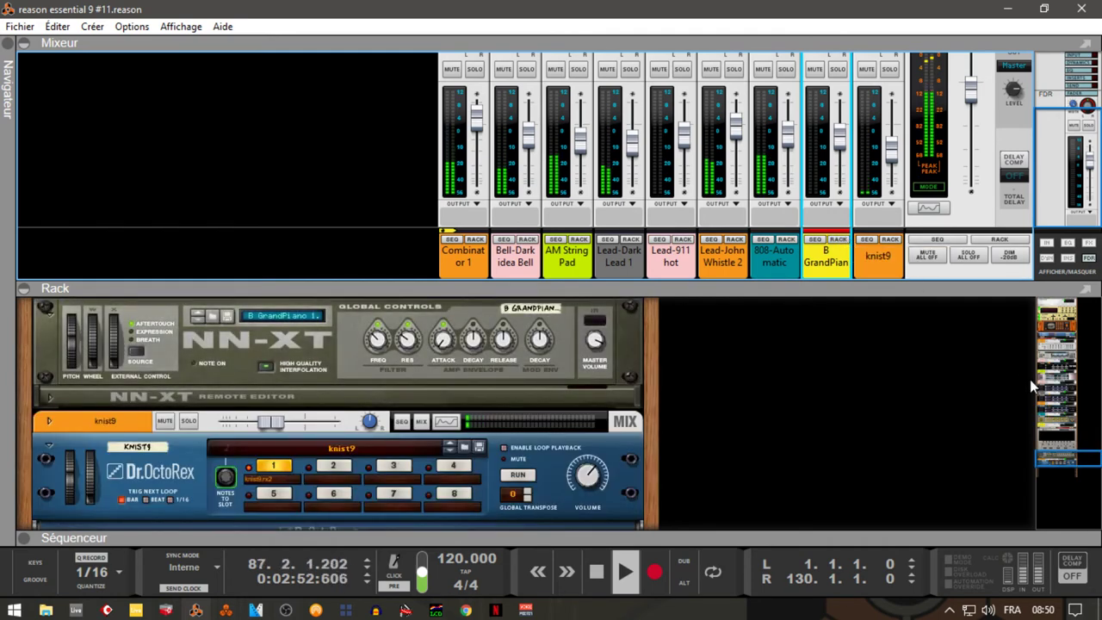
pyautogui.moveTo(1070, 456)
pyautogui.mouseDown()
pyautogui.moveTo(1061, 424)
pyautogui.moveTo(1070, 467)
pyautogui.mouseUp()
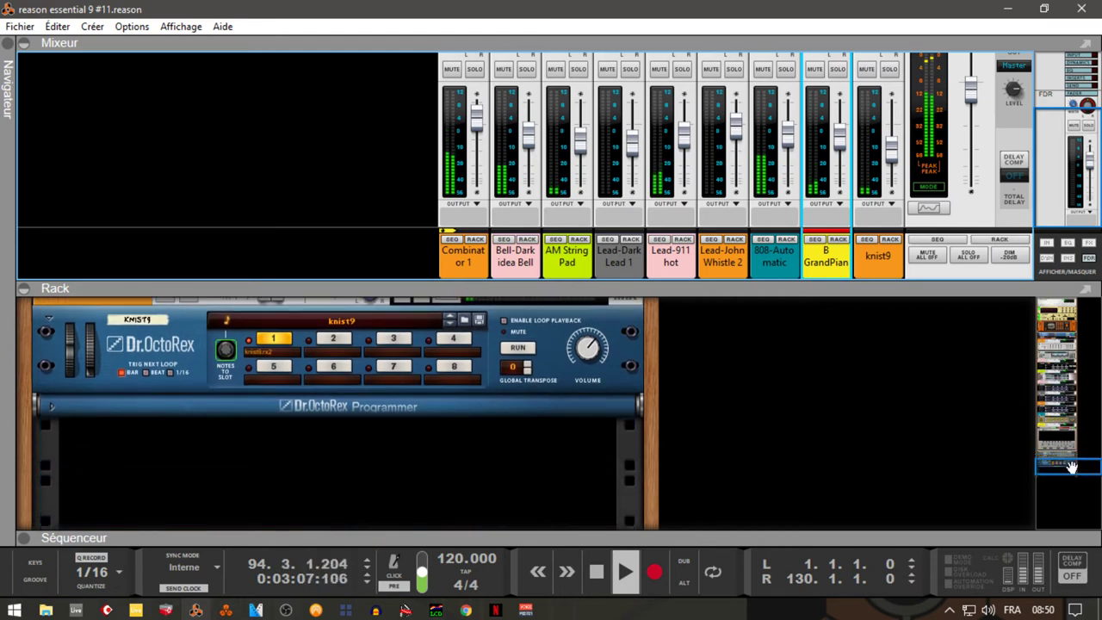
# - Show the sequencer under the rack without the mixer, and select the Glitch 1 and Disco Kit RDK tracks in turn
pyautogui.click(22, 545)
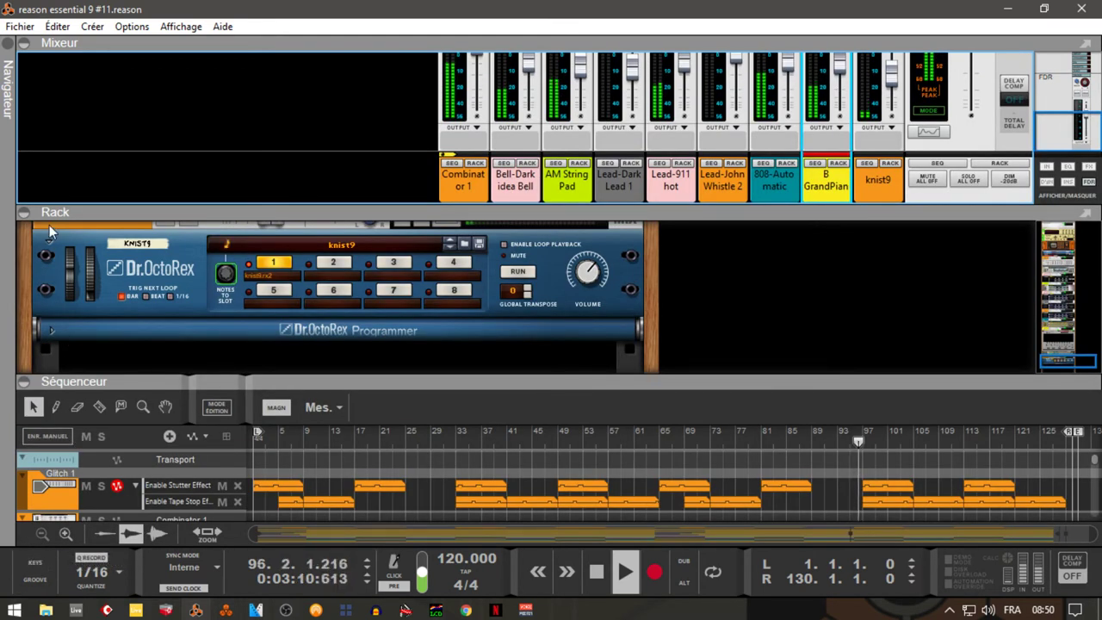
pyautogui.click(24, 43)
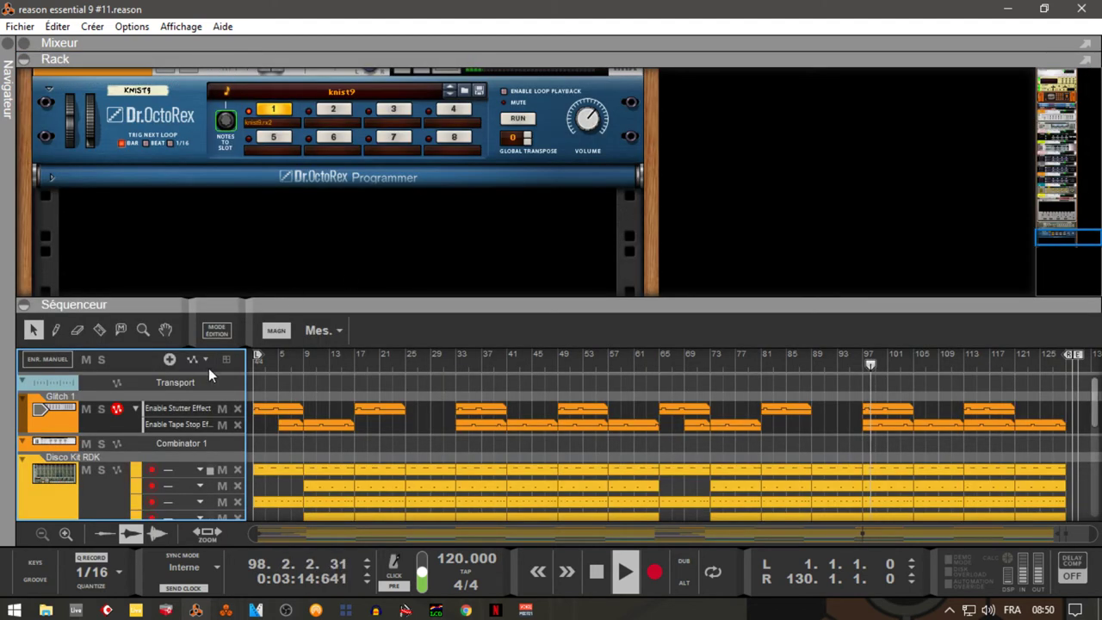
pyautogui.click(65, 417)
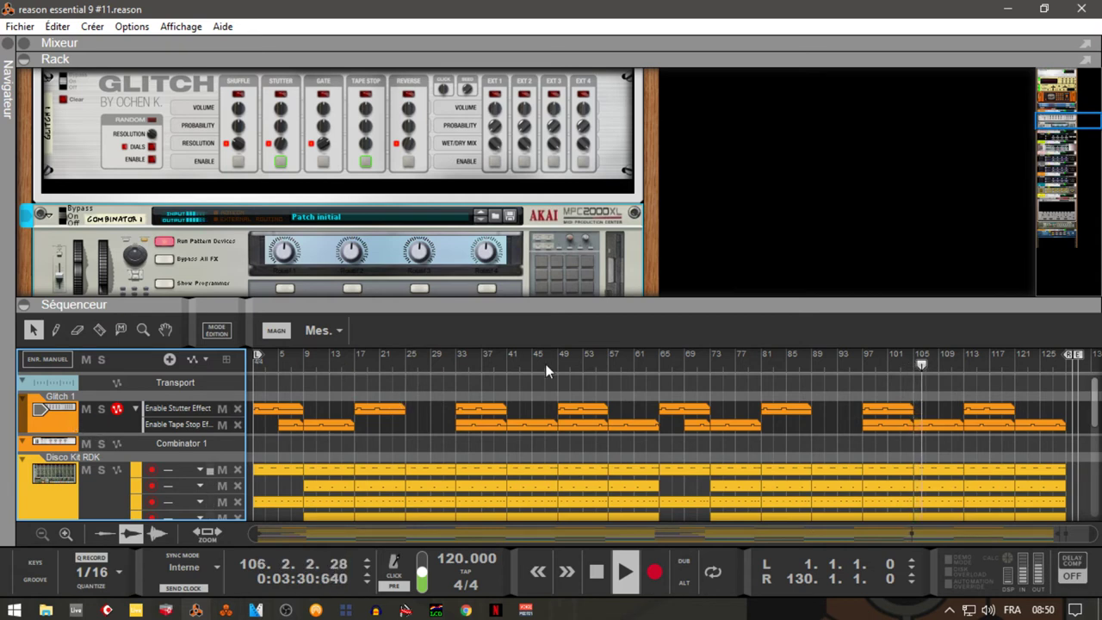
pyautogui.click(57, 500)
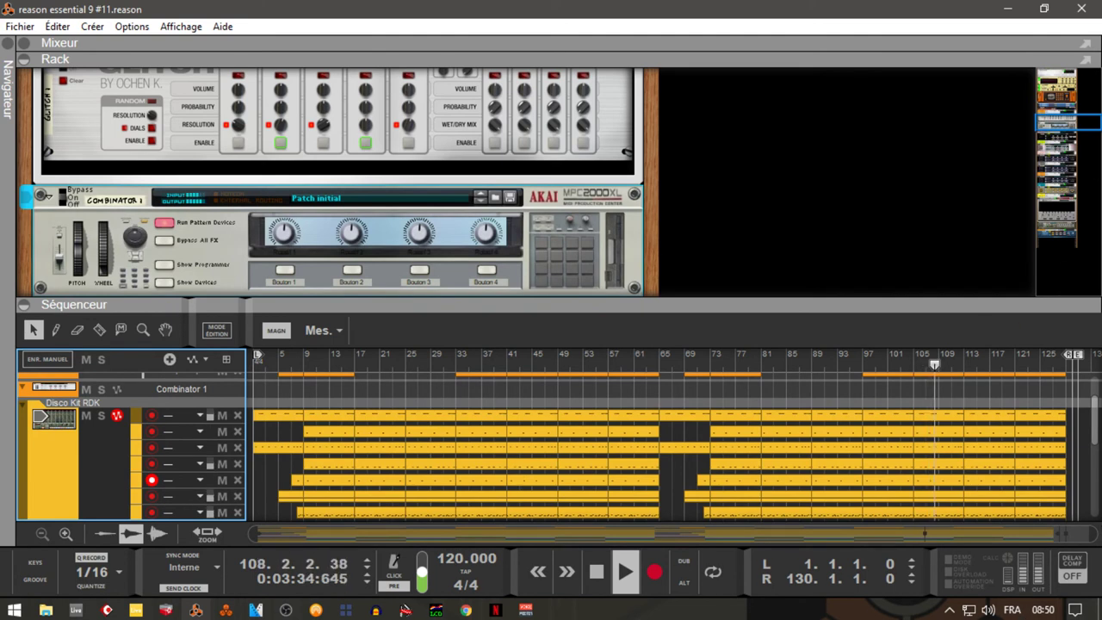
# - Review the sequencer tracks below Disco Kit RDK and select the 808-Automatic Static track to show its rack device
pyautogui.scroll(-3, 1089, 437)
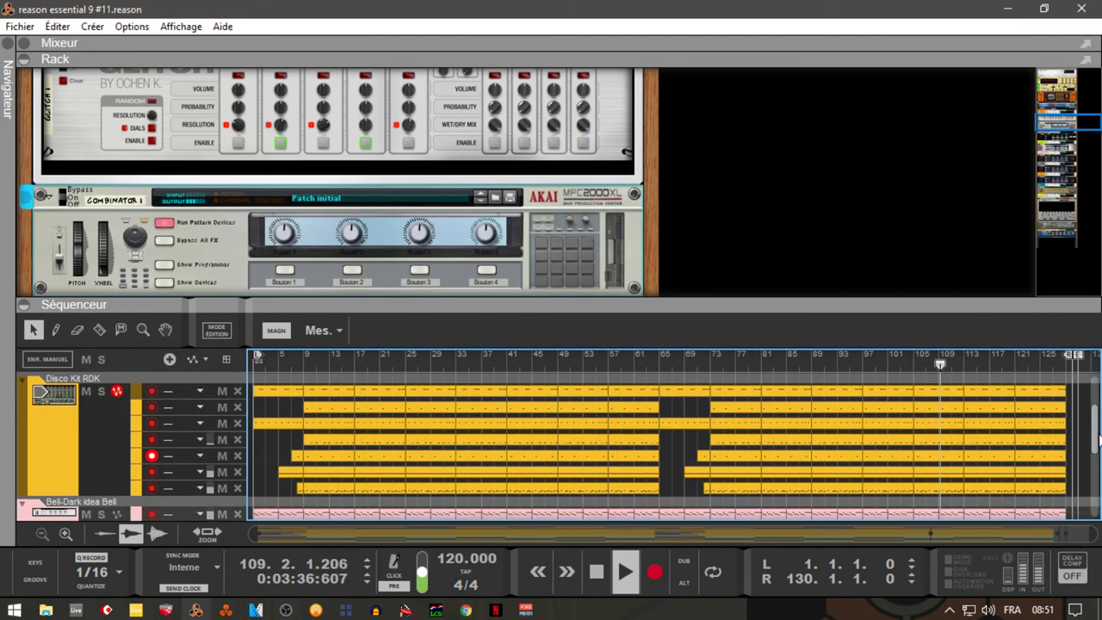
pyautogui.scroll(-1, 1093, 443)
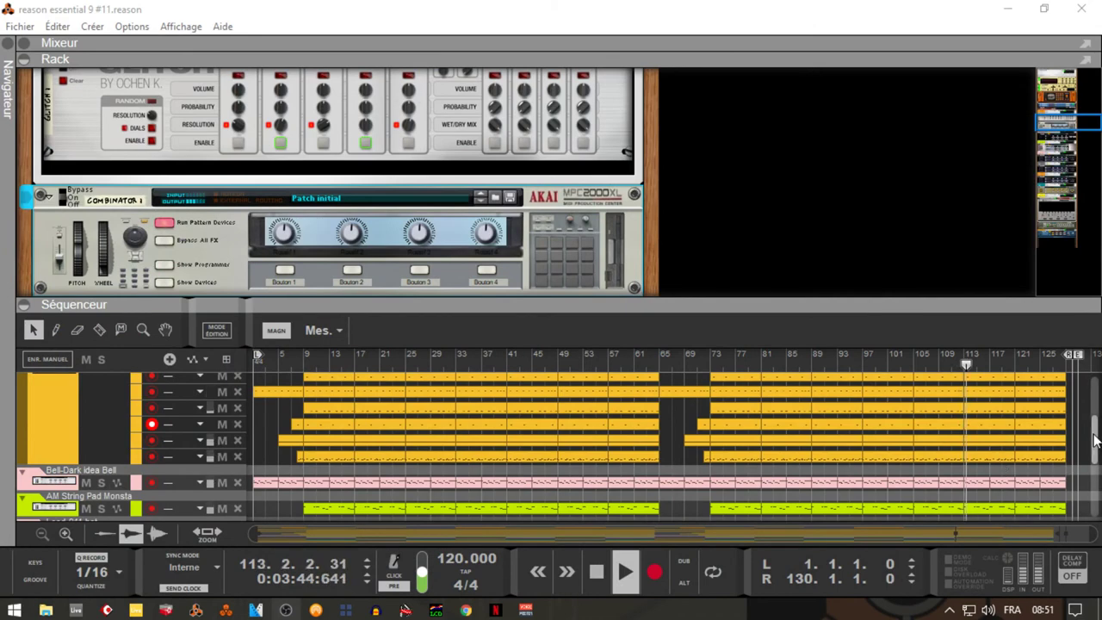
pyautogui.scroll(-6, 1096, 456)
pyautogui.scroll(-4, 1096, 456)
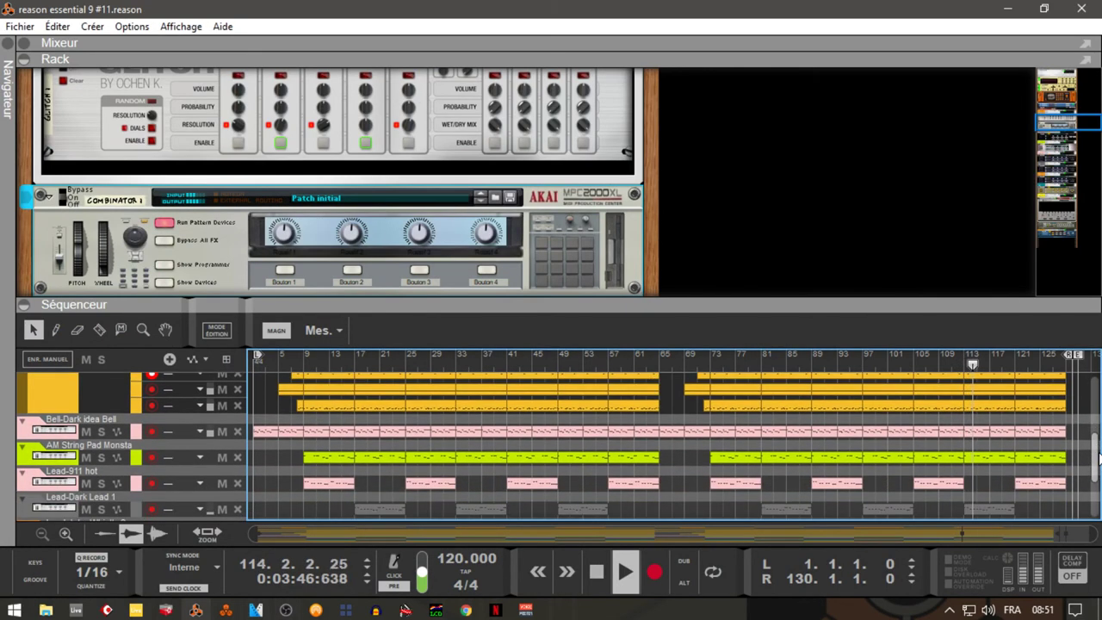
pyautogui.scroll(-2, 559, 447)
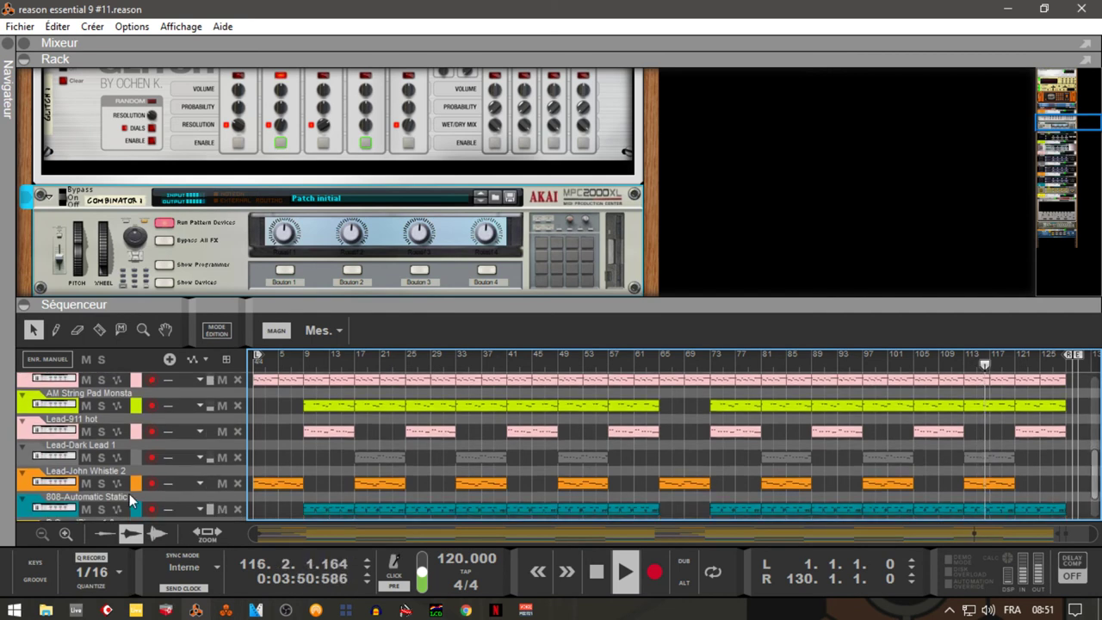
pyautogui.click(23, 512)
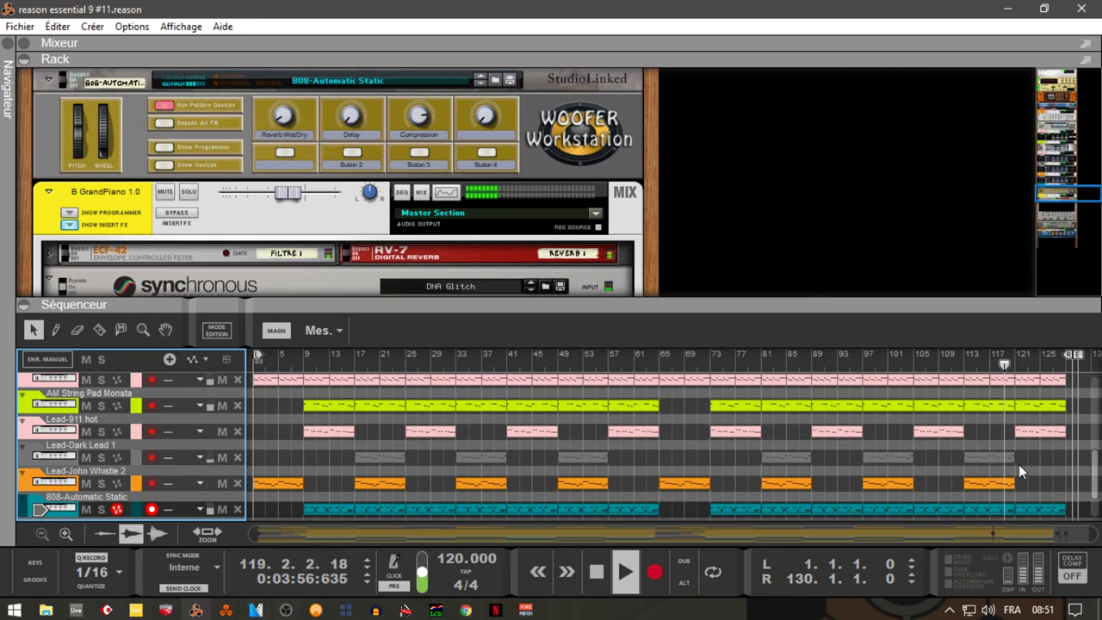
# - Select the B GrandPiano 1.0 track and view the Synchronous effect in its rack inserts
pyautogui.moveTo(1094, 477); pyautogui.dragTo(1095, 494)
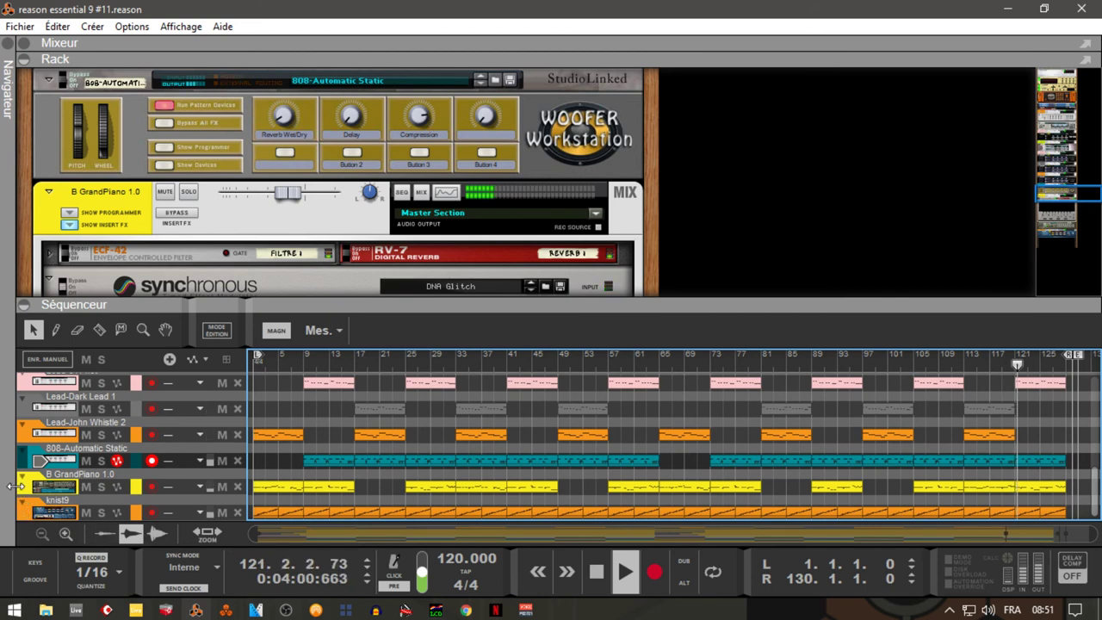
pyautogui.click(24, 484)
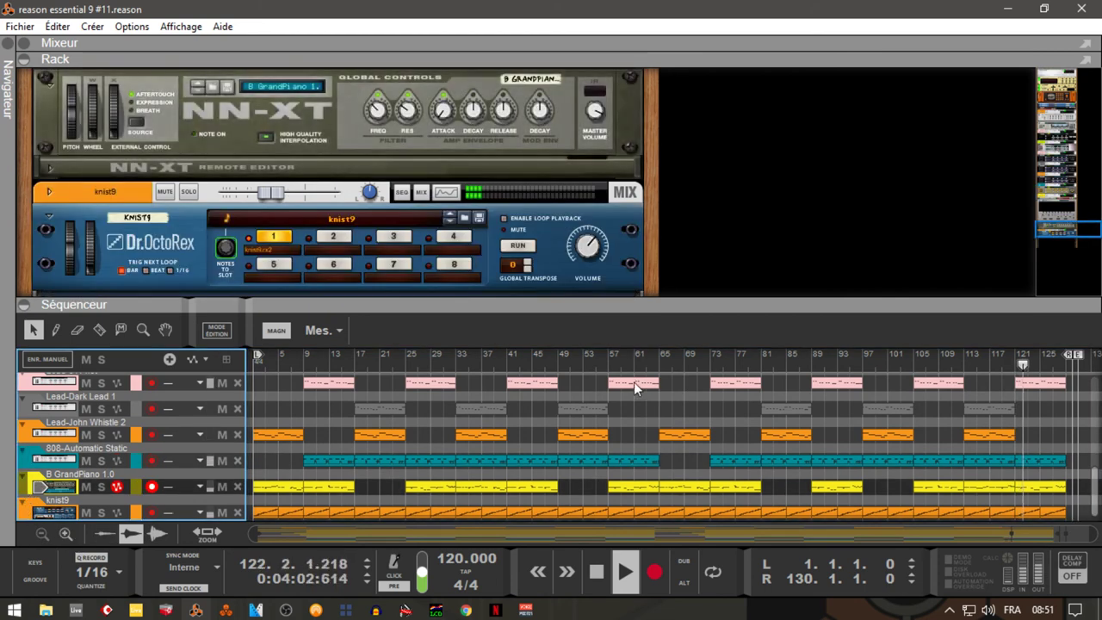
pyautogui.moveTo(1062, 226); pyautogui.dragTo(1056, 199)
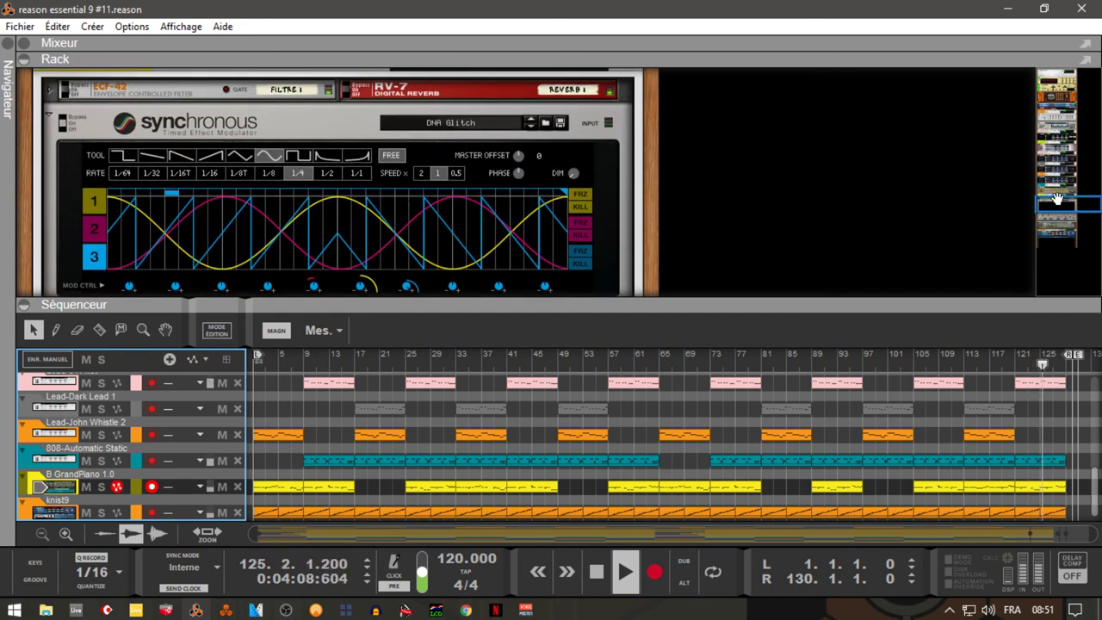